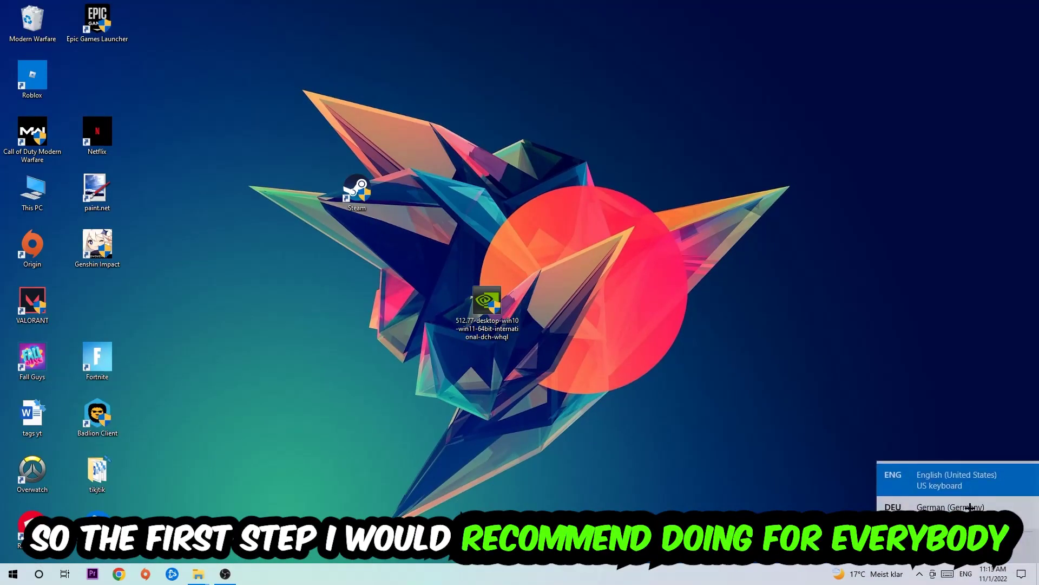
# Switch the keyboard to German (Germany), then run ipconfig /flushdns in a maximized cmd window.
pyautogui.click(971, 507)
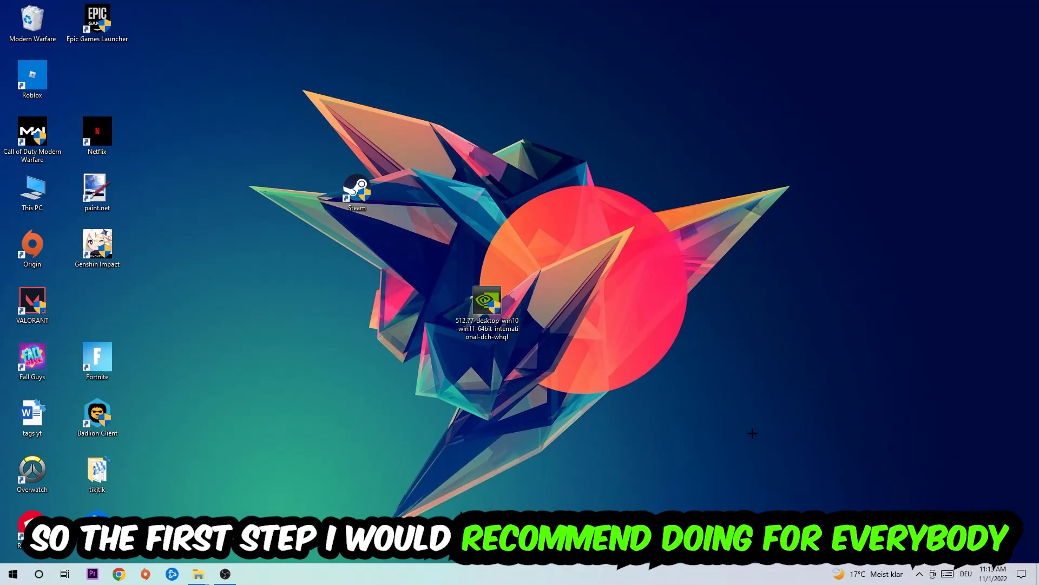
pyautogui.press('super+r')
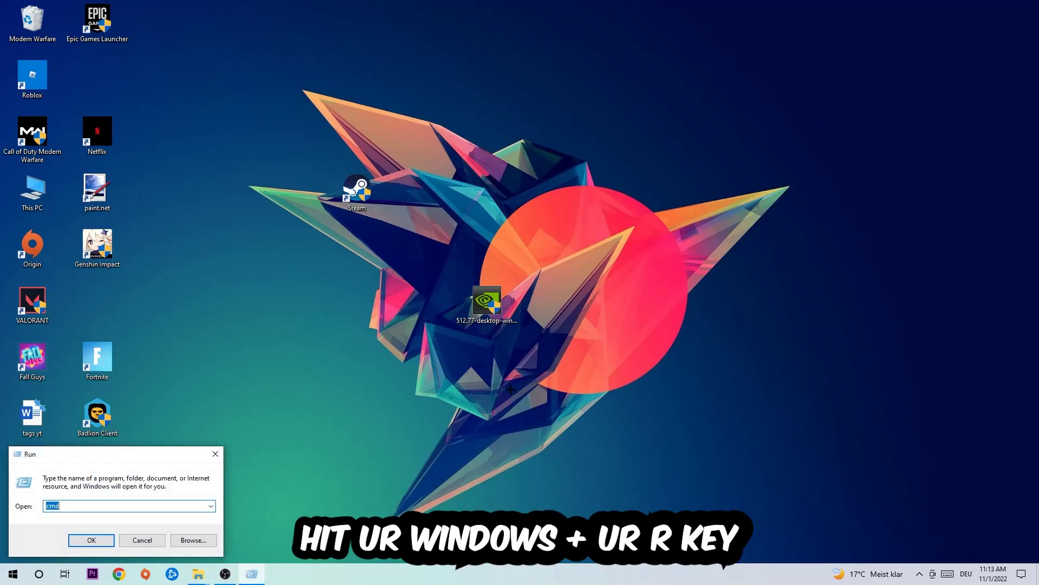
pyautogui.moveTo(164, 450); pyautogui.dragTo(483, 261)
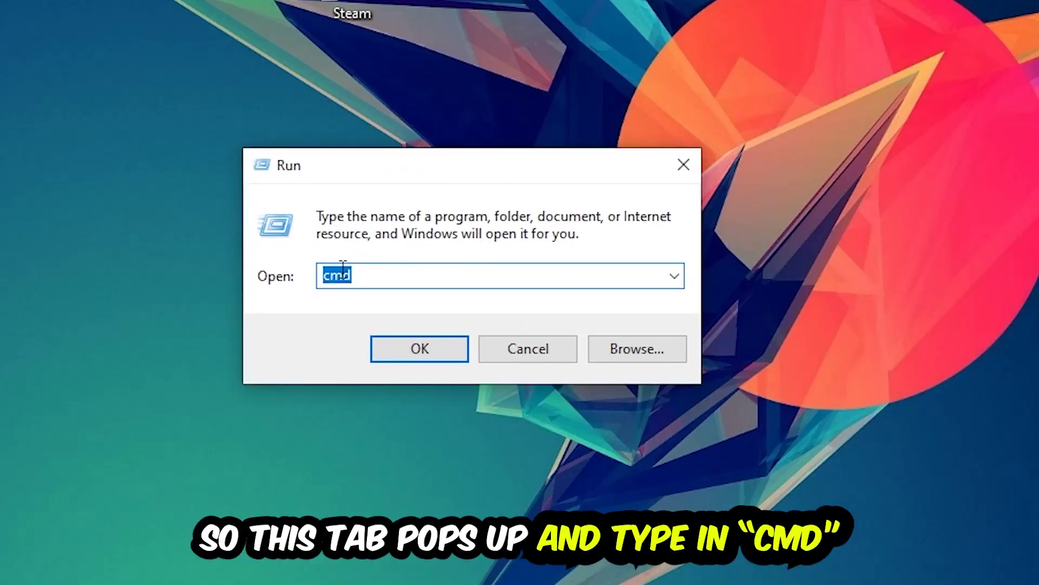
pyautogui.write('cmd')
pyautogui.click(471, 344)
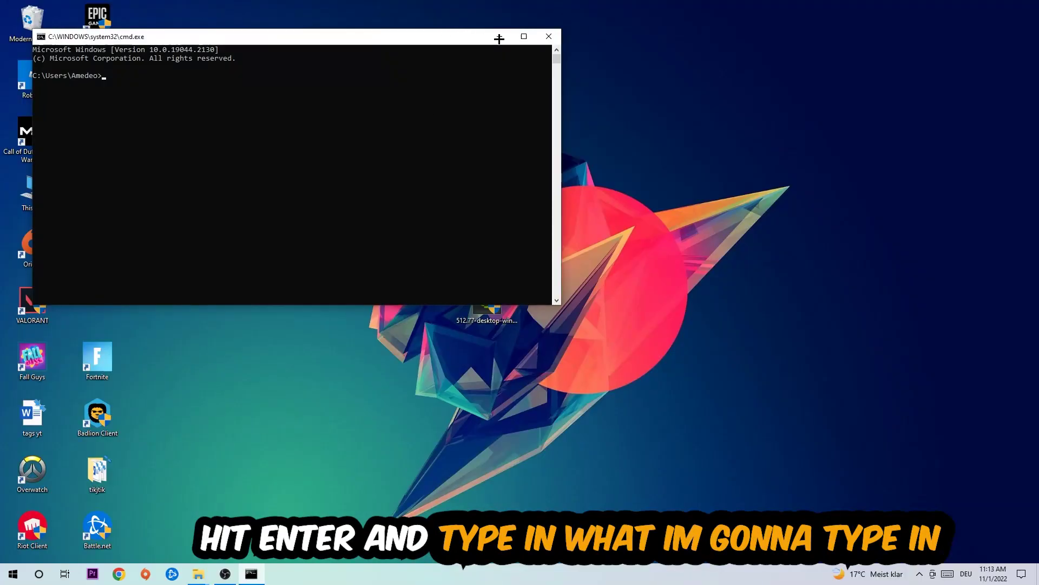
pyautogui.click(524, 37)
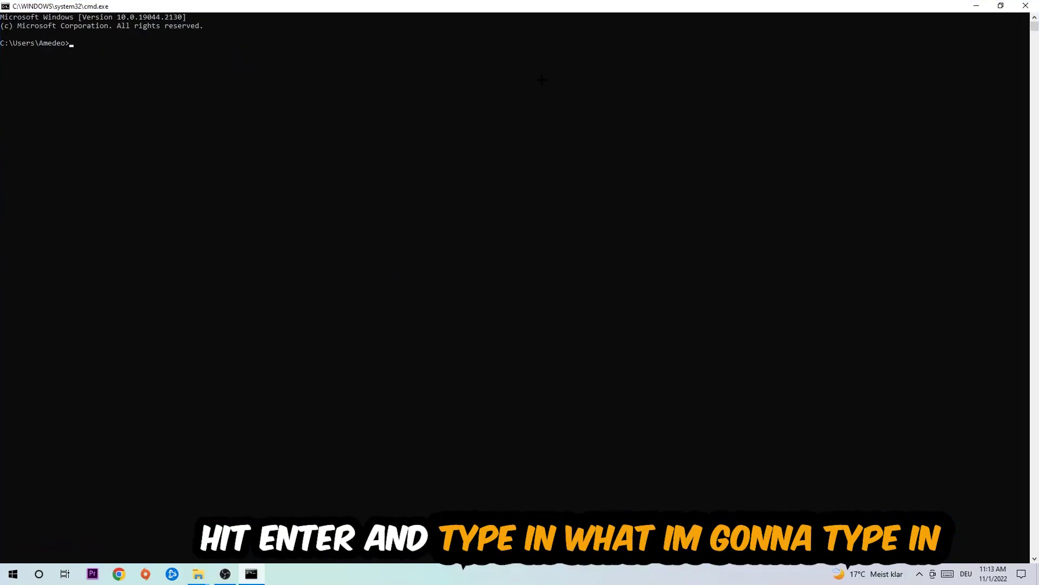
pyautogui.write('ip')
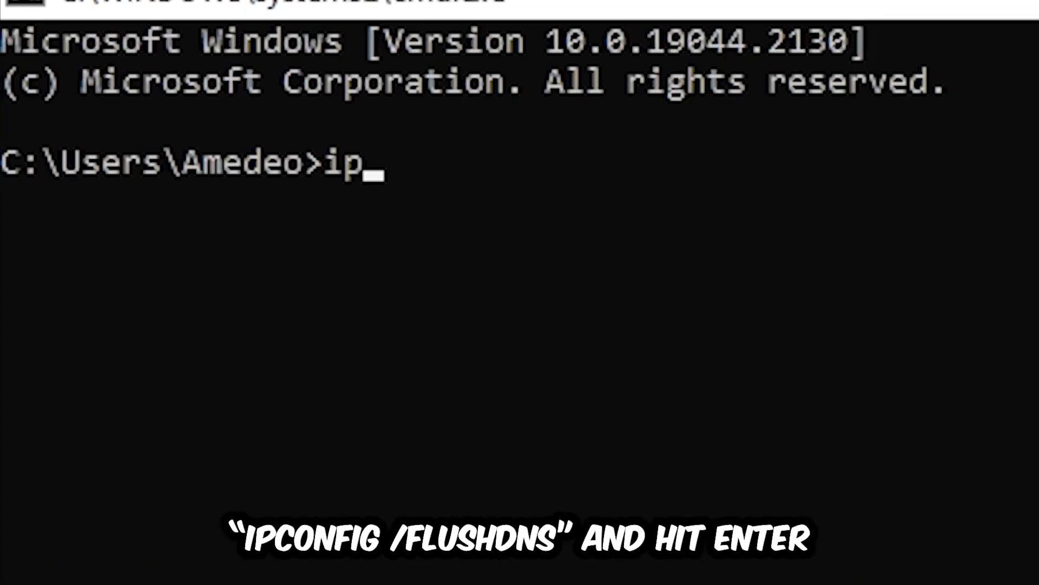
pyautogui.write('config ')
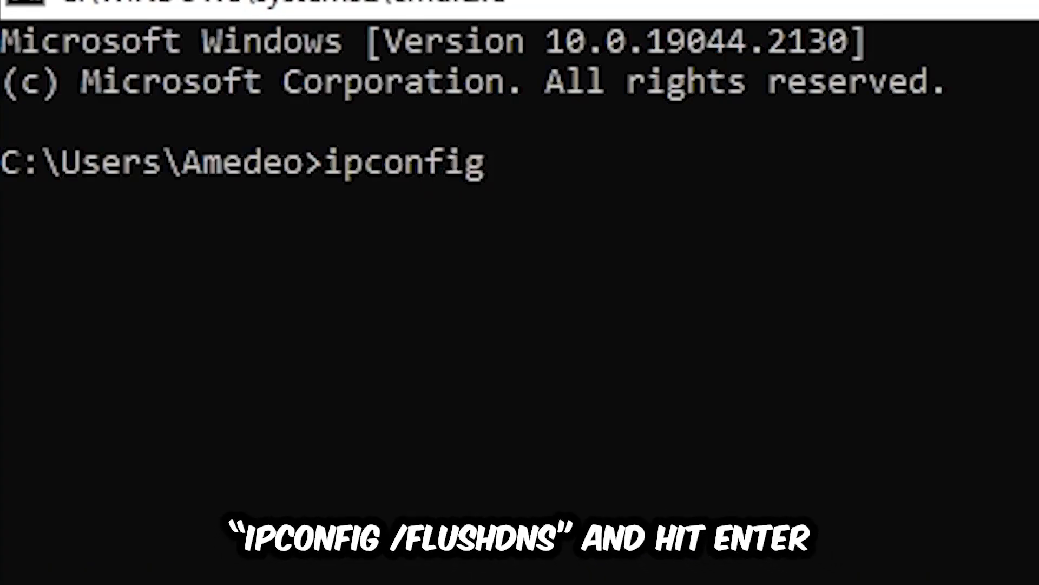
pyautogui.write('/fk')
pyautogui.press('BackSpace')
pyautogui.write('l')
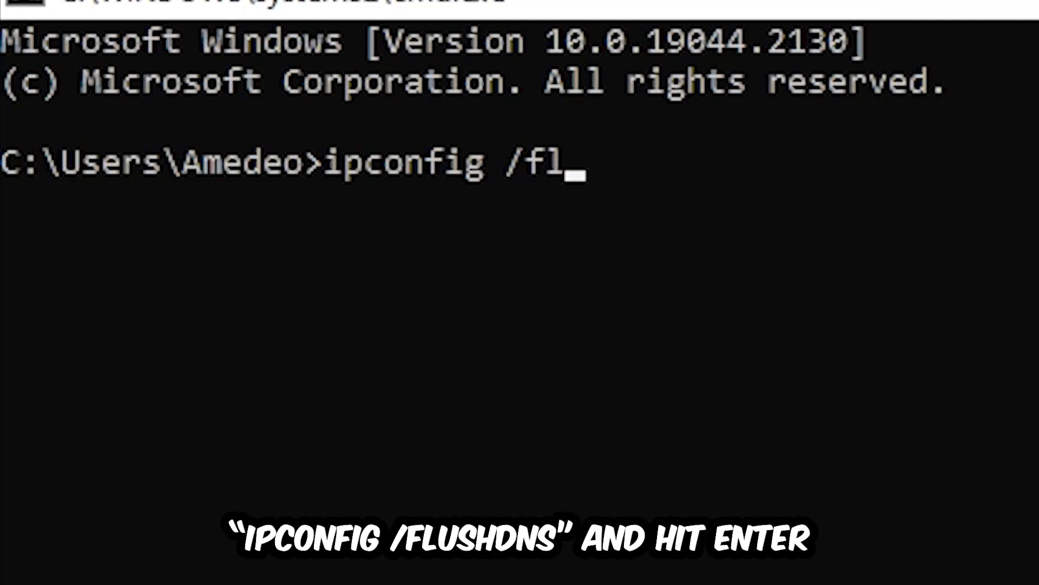
pyautogui.write('ushdns')
pyautogui.press('Return')
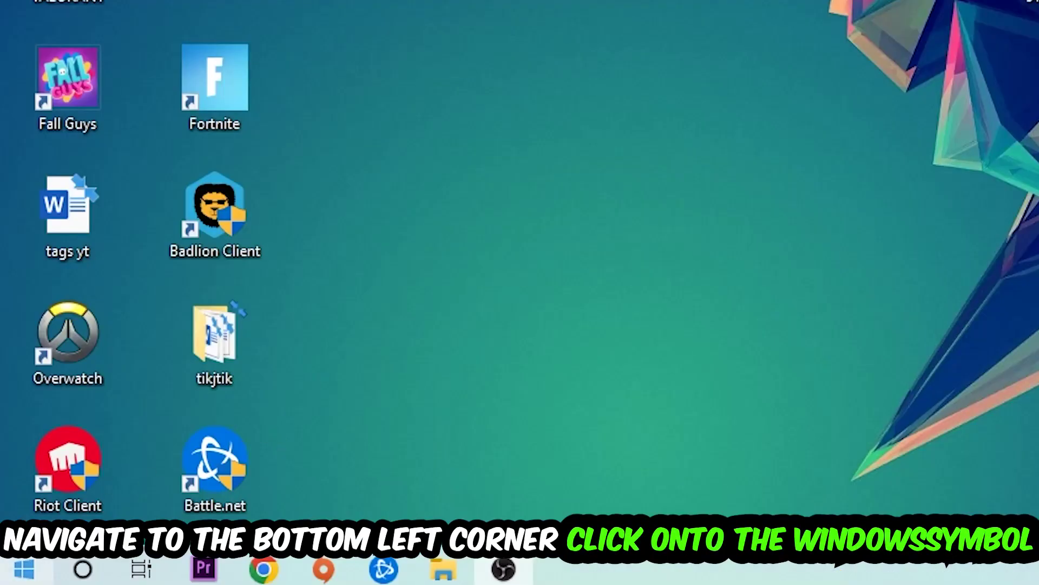
# Open Settings from the Start menu and go to the Network & Internet status page.
pyautogui.click(13, 574)
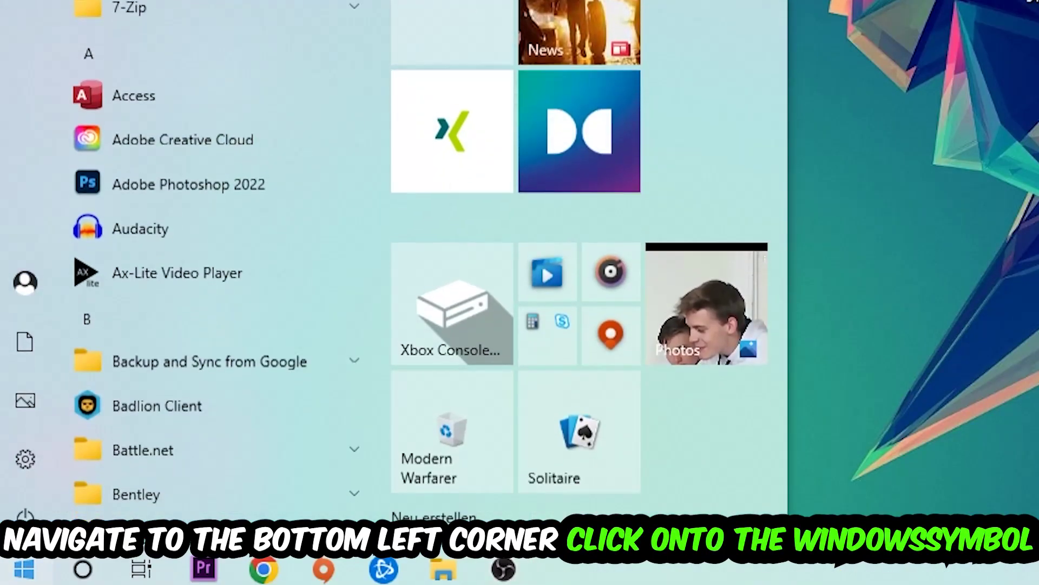
pyautogui.click(25, 461)
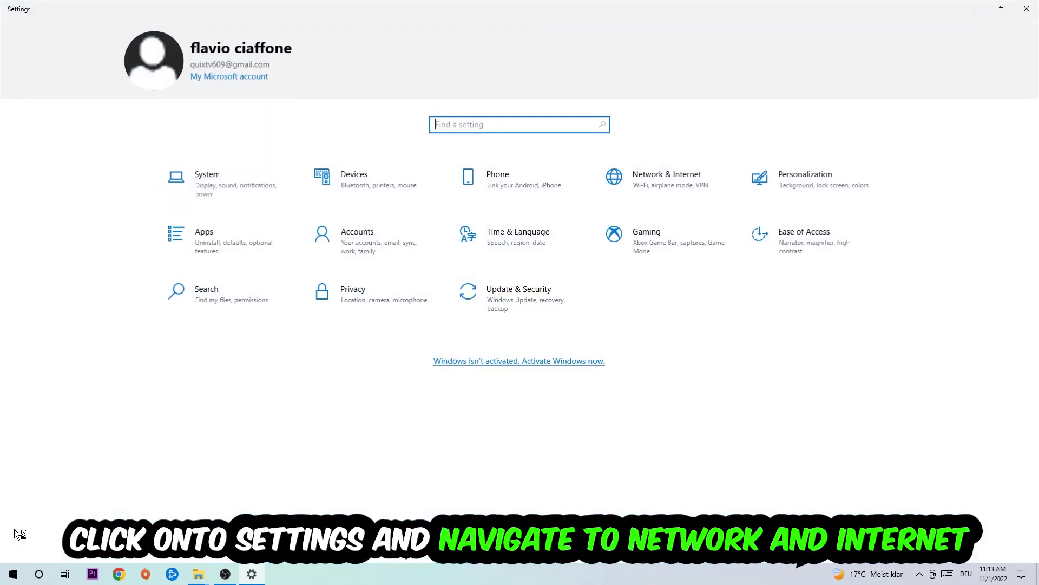
pyautogui.click(667, 203)
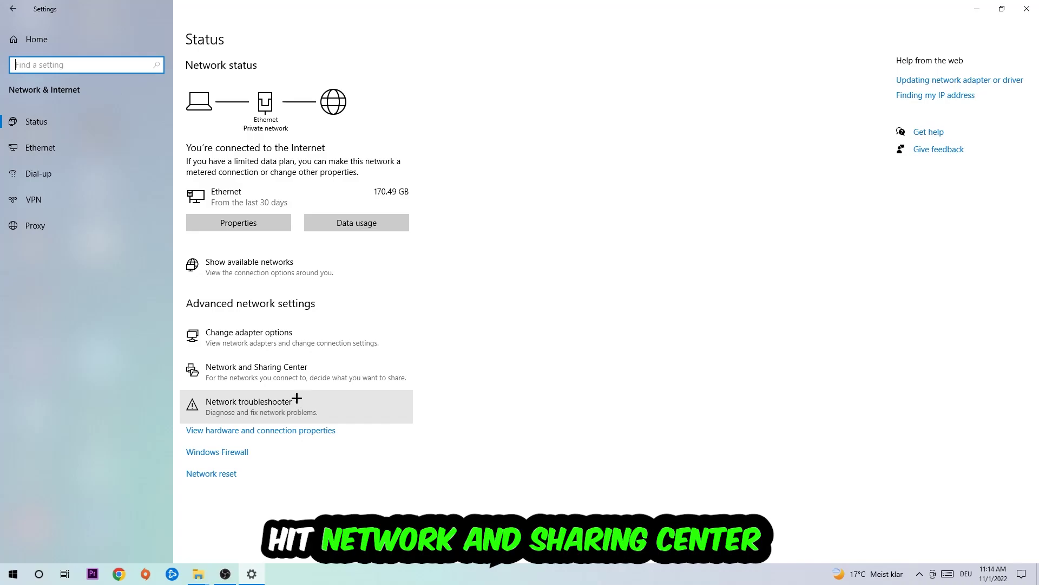
# Go from Network and Sharing Center through Ethernet Status to the Ethernet Properties dialog.
pyautogui.click(316, 371)
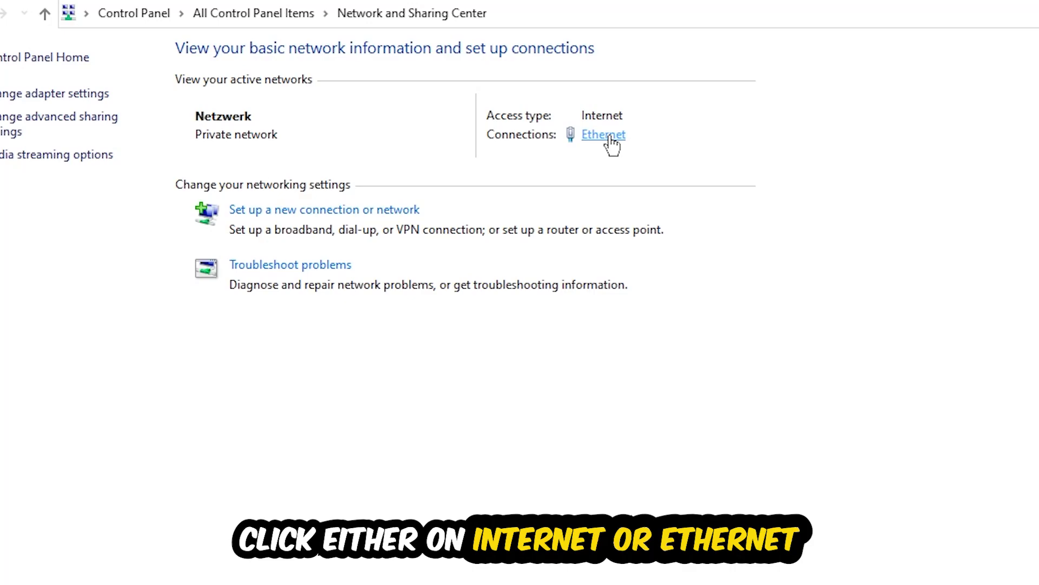
pyautogui.click(608, 137)
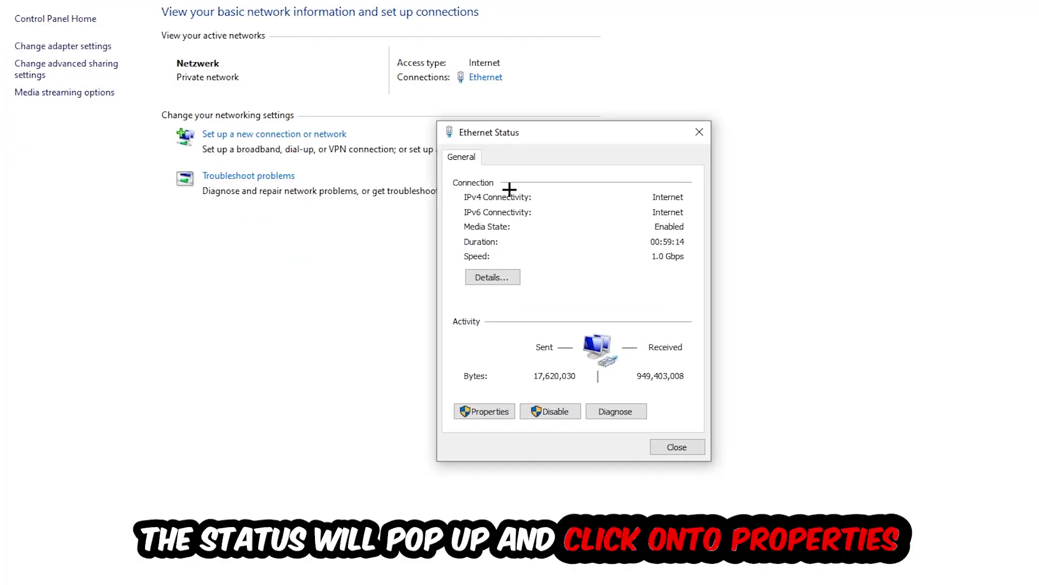
pyautogui.click(485, 413)
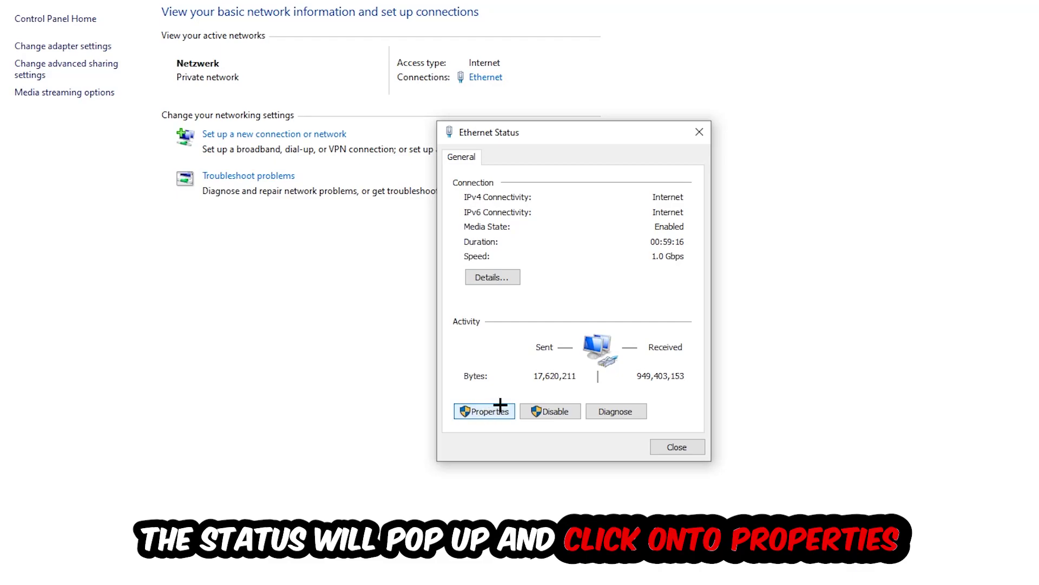
pyautogui.moveTo(561, 142); pyautogui.dragTo(576, 88)
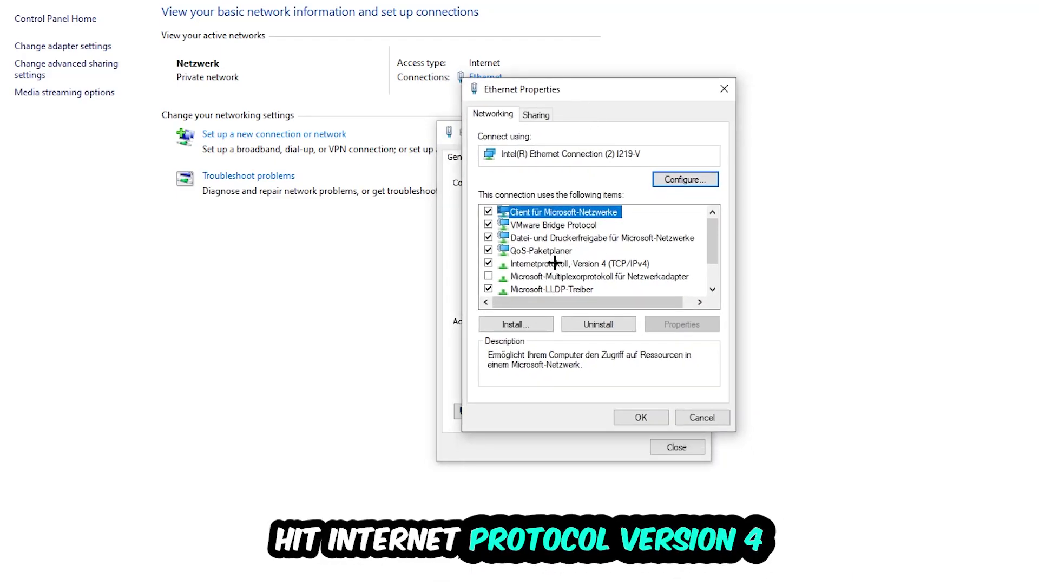
# Set IPv4 to 'Use the following DNS server addresses', confirm with OK, and close Ethernet Status.
pyautogui.doubleClick(555, 262)
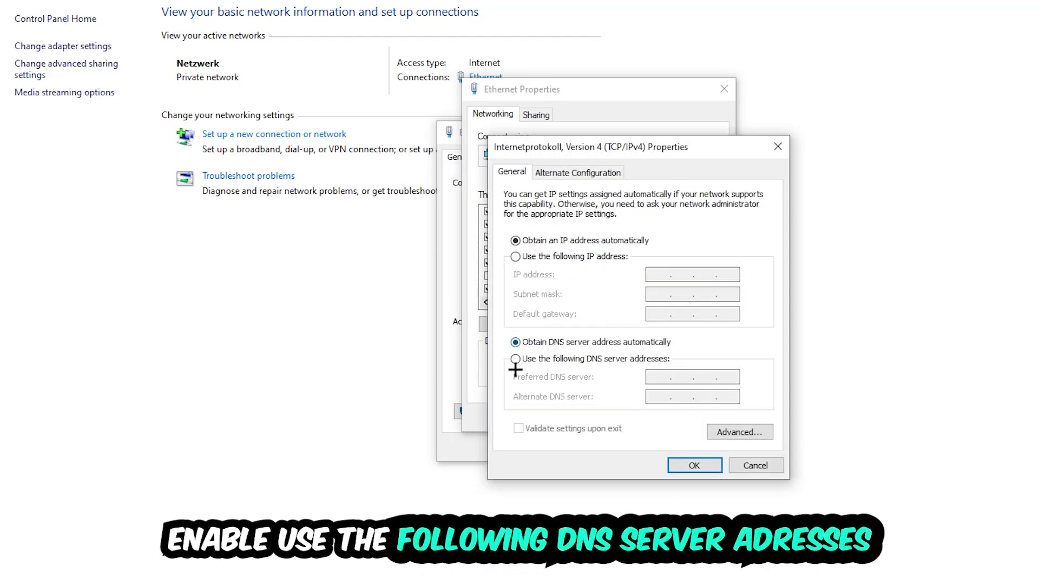
pyautogui.click(535, 359)
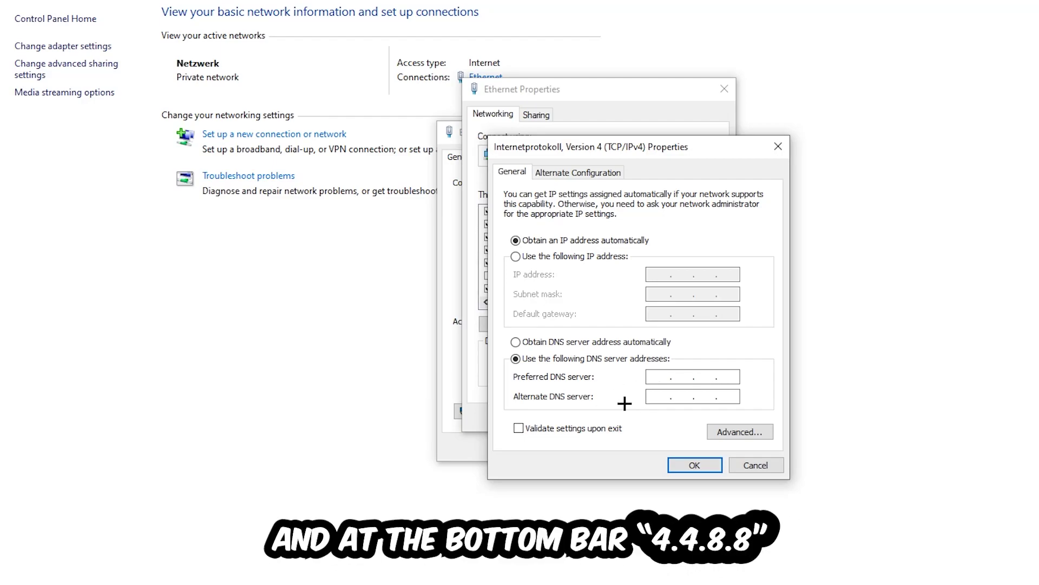
pyautogui.click(699, 462)
pyautogui.click(725, 89)
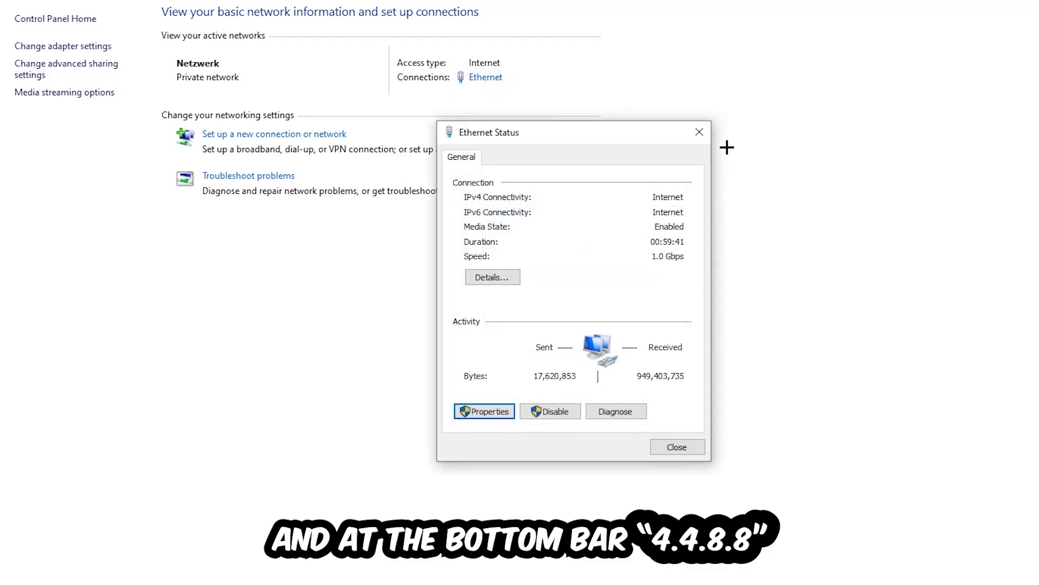
pyautogui.click(699, 131)
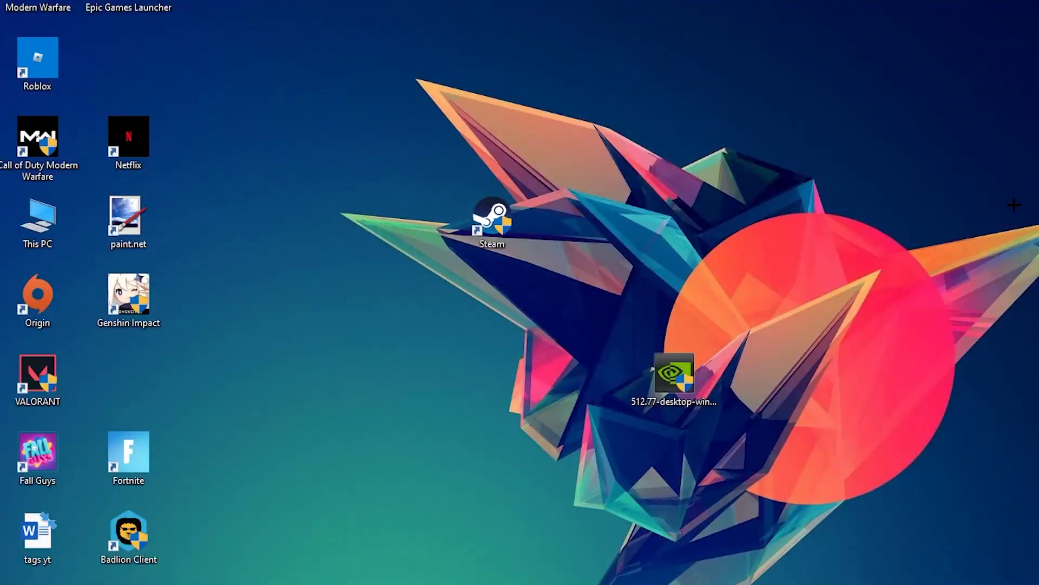